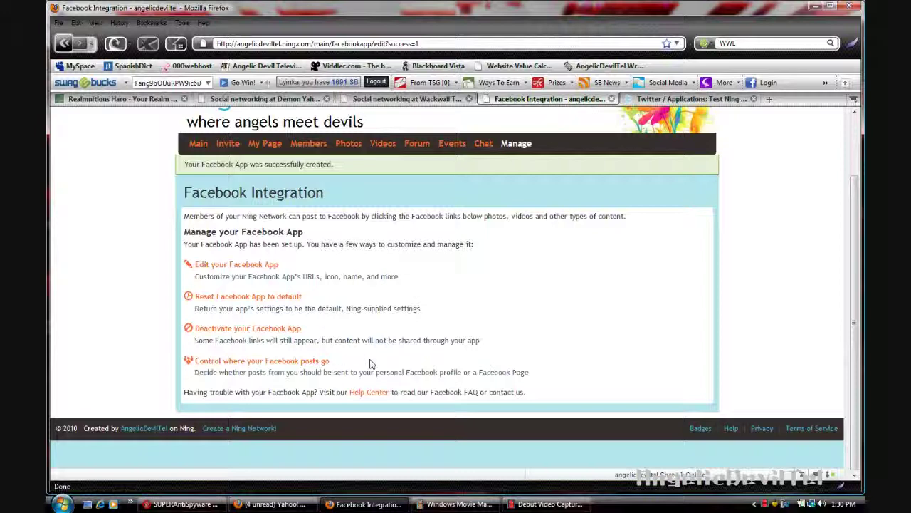
# Upload the "New AngelicDevilTel Logo" picture as the Facebook app's icon
pyautogui.scroll(2, 399, 270)
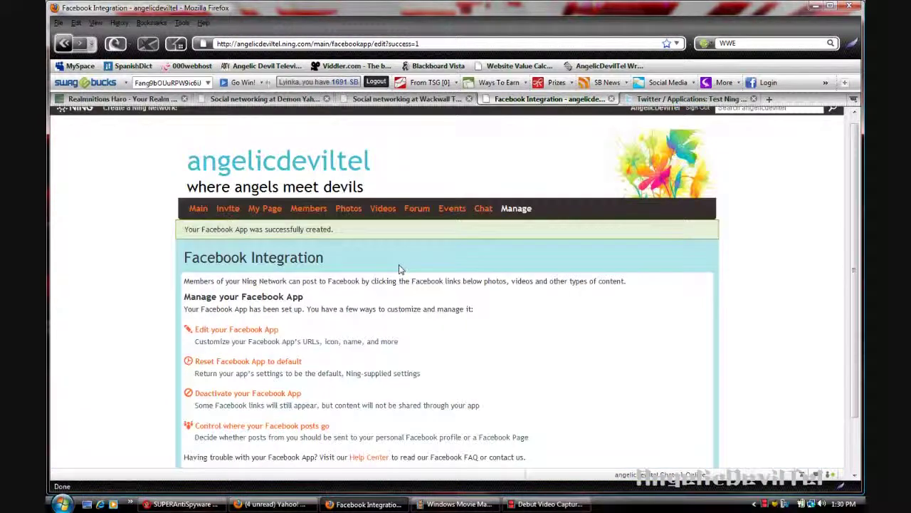
pyautogui.scroll(-2, 399, 269)
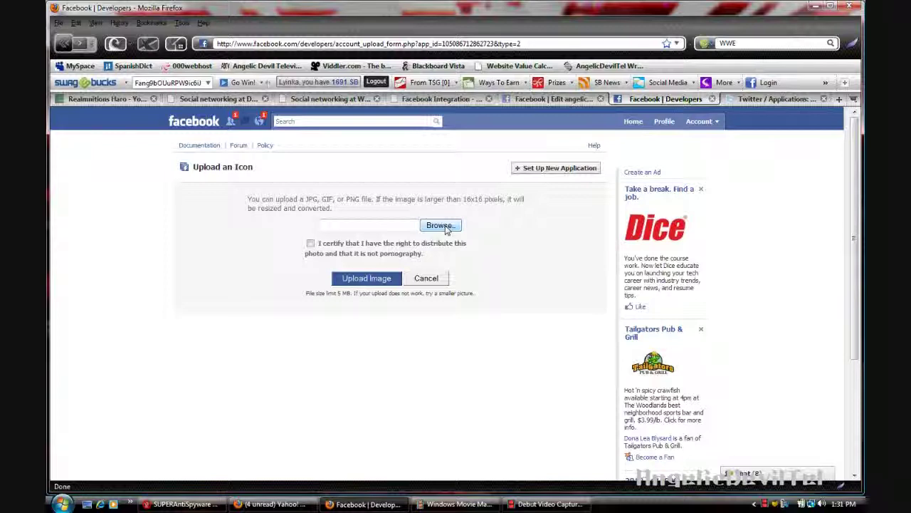
pyautogui.click(441, 226)
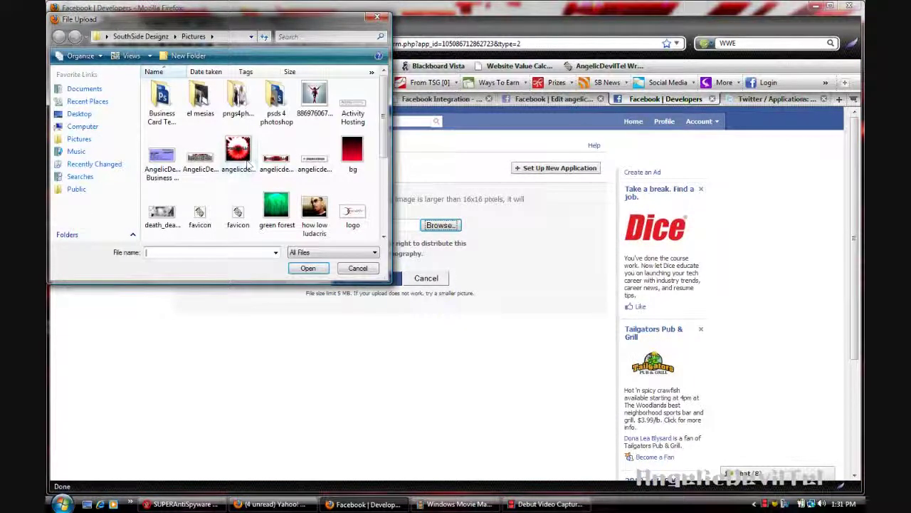
pyautogui.moveTo(385, 132); pyautogui.dragTo(384, 180)
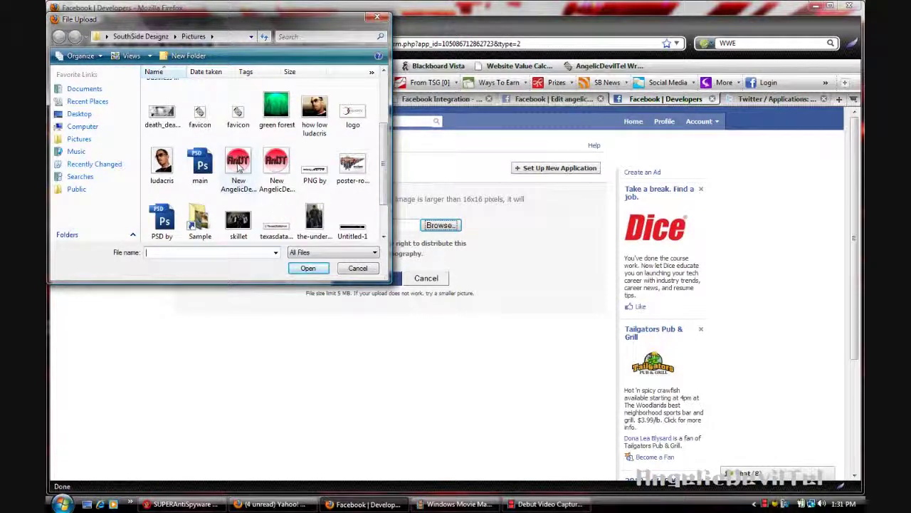
pyautogui.doubleClick(239, 163)
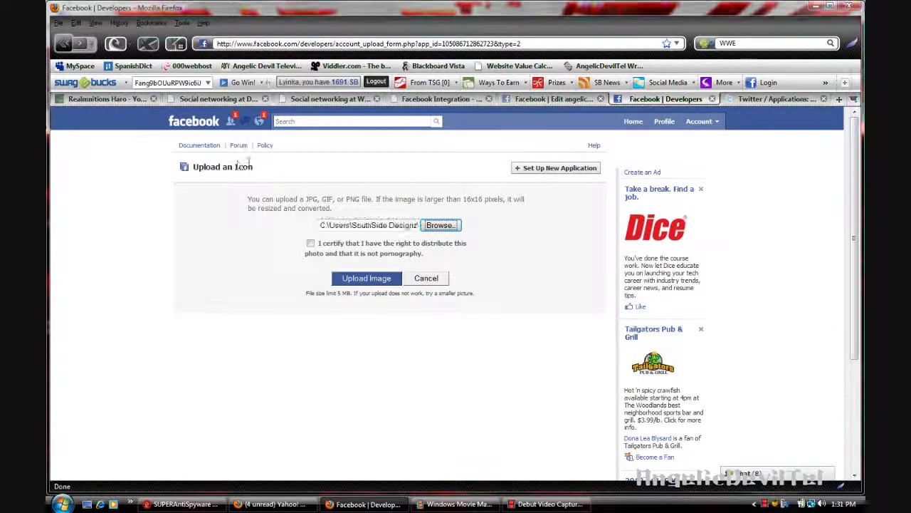
pyautogui.click(367, 278)
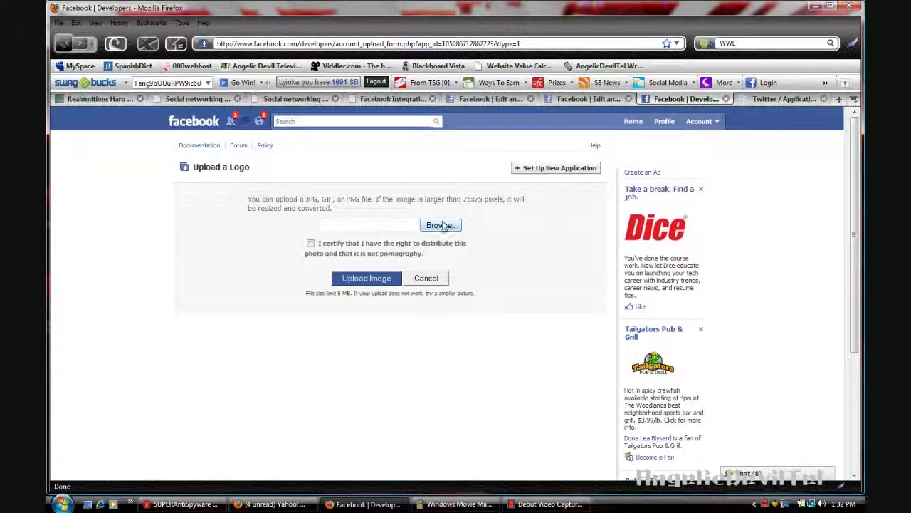
# Upload the "New AngelicDevilTel Logo" picture as the Facebook app's logo, certifying the right to distribute it
pyautogui.click(441, 225)
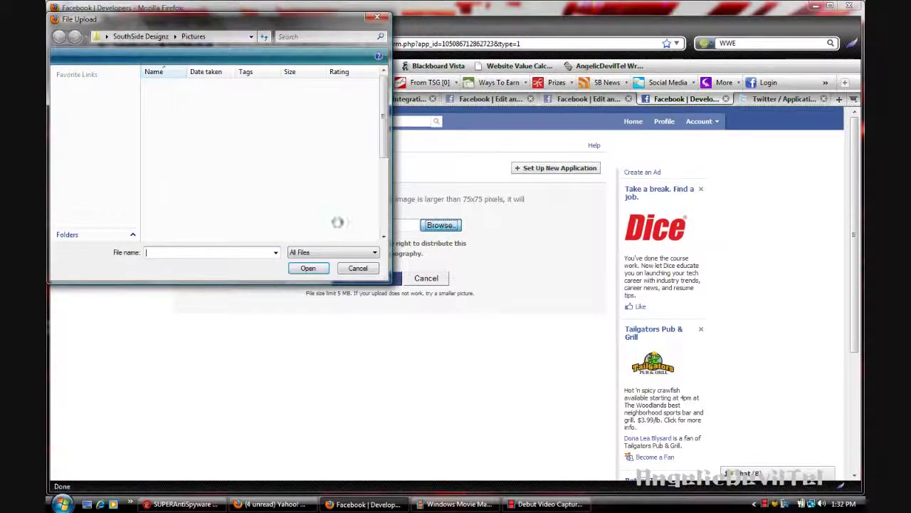
pyautogui.moveTo(385, 144); pyautogui.dragTo(386, 174)
pyautogui.click(241, 200)
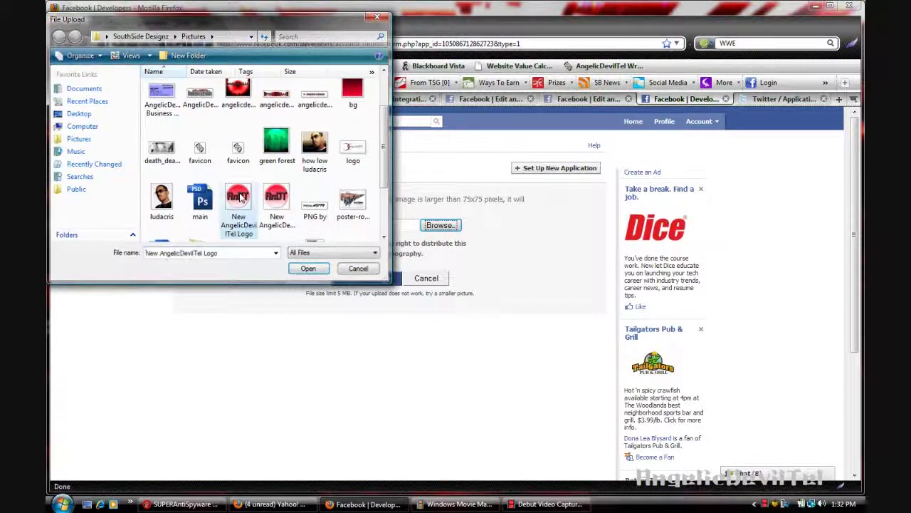
pyautogui.doubleClick(240, 199)
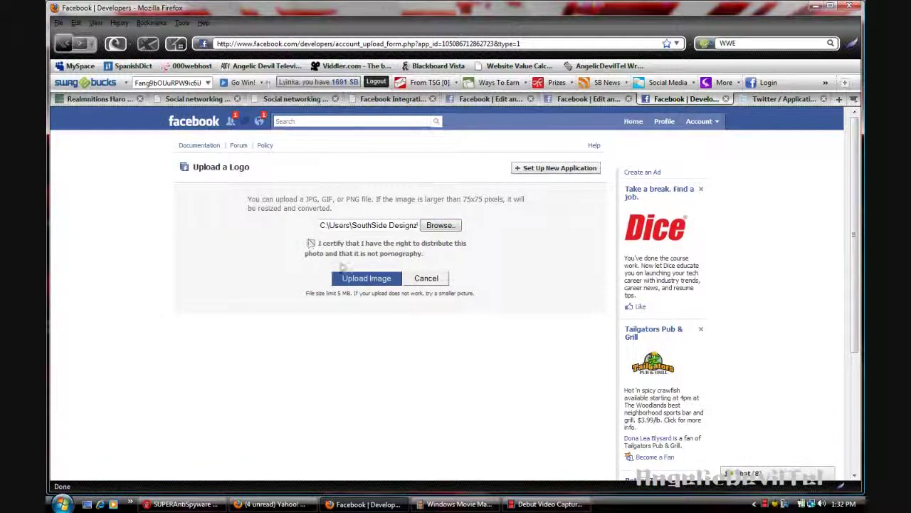
pyautogui.click(311, 243)
pyautogui.click(347, 278)
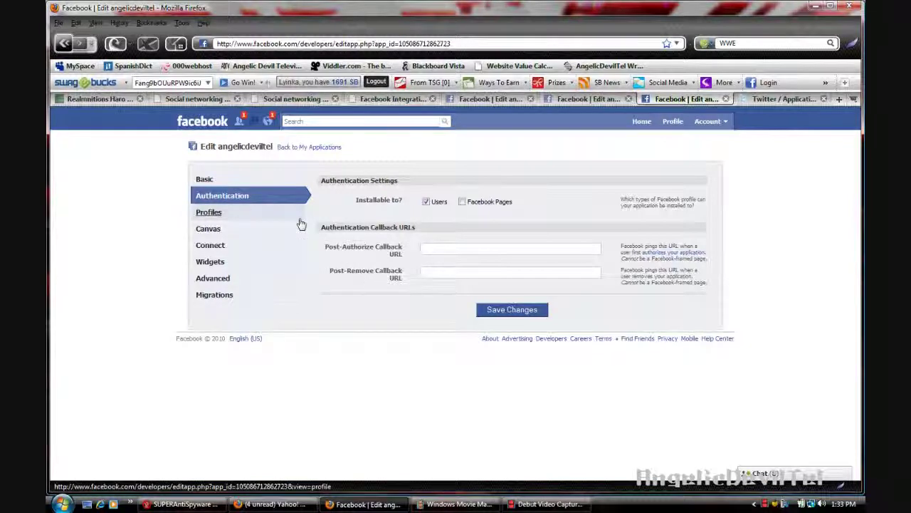
# View the app's Profiles settings, close the extra app-editing pages without saving, and return to the Ning Facebook Integration page
pyautogui.click(211, 213)
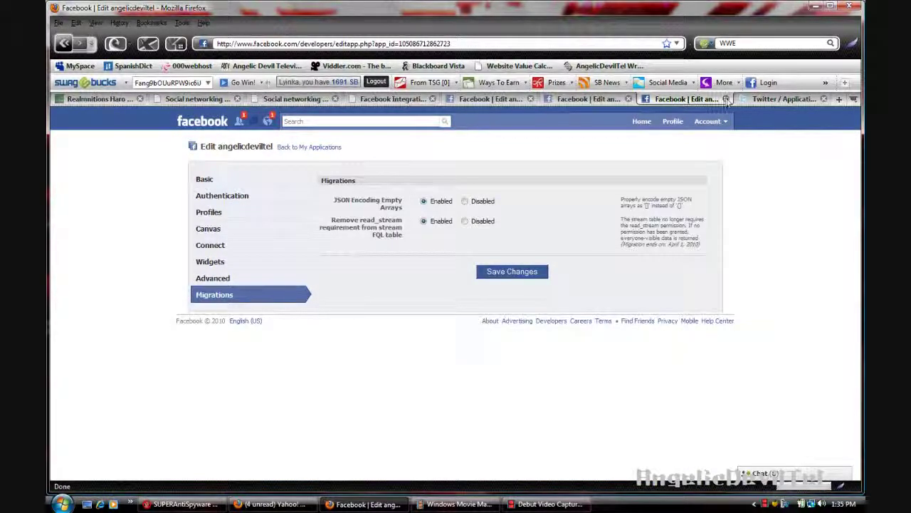
pyautogui.click(726, 100)
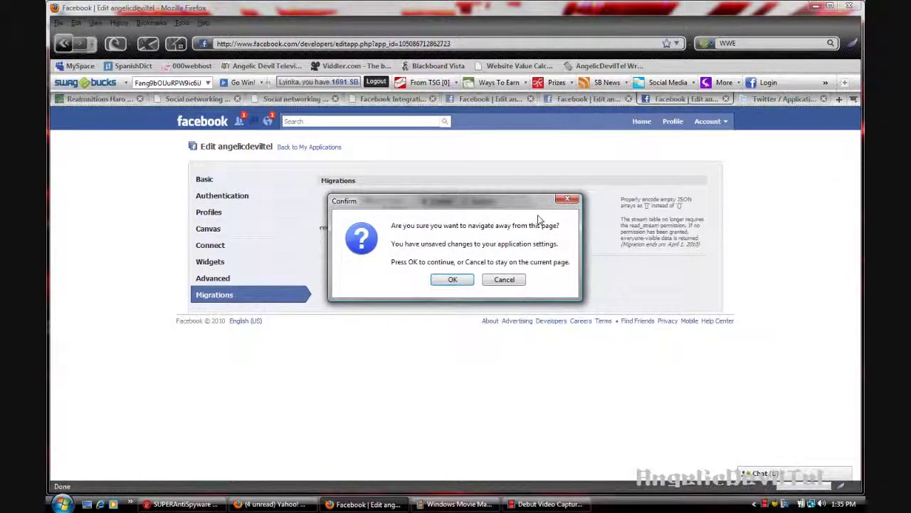
pyautogui.press('Return')
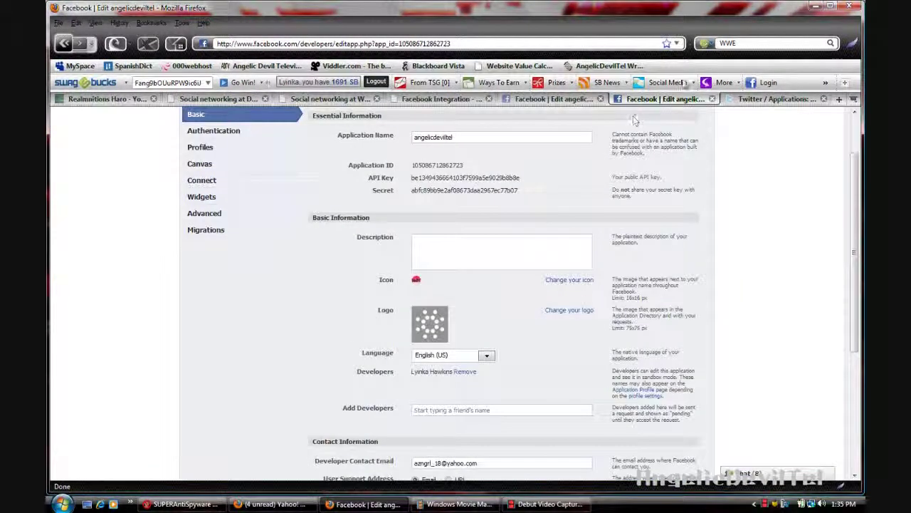
pyautogui.click(712, 99)
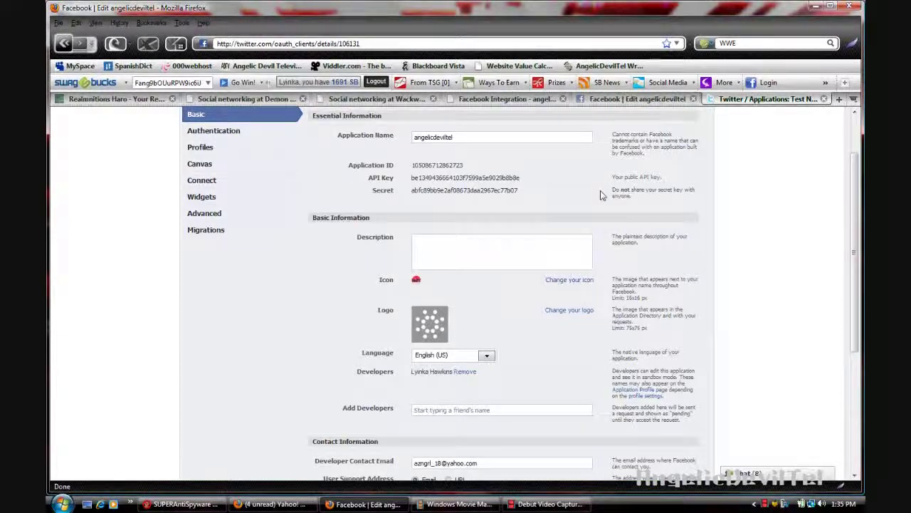
pyautogui.click(545, 102)
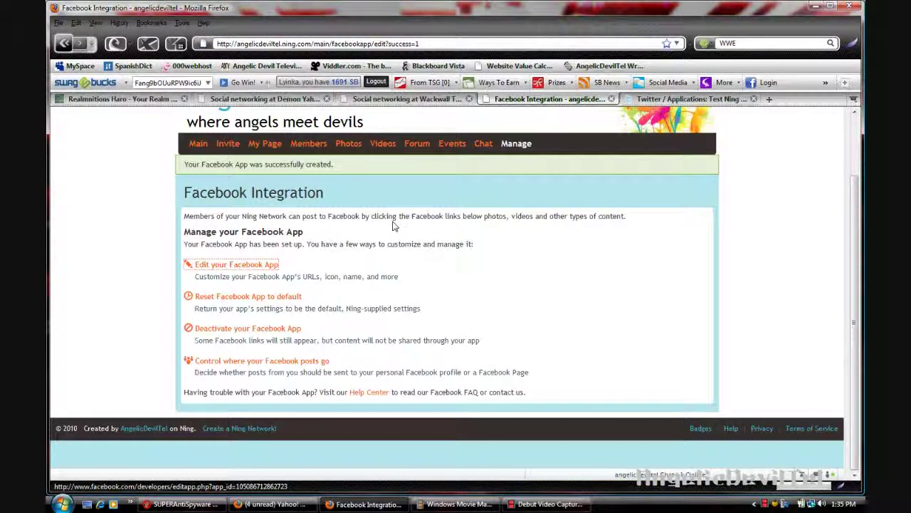
# Open the Appearance settings from the network's Manage page
pyautogui.click(511, 146)
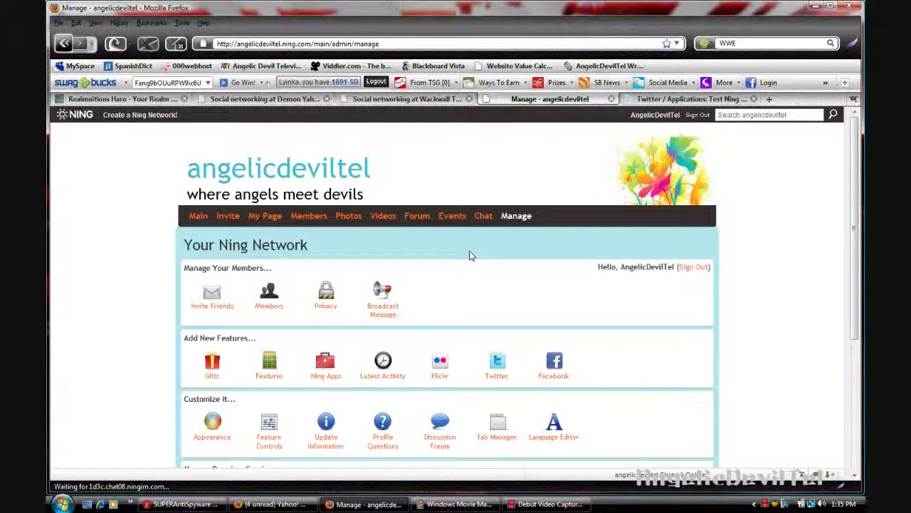
pyautogui.scroll(-2, 470, 255)
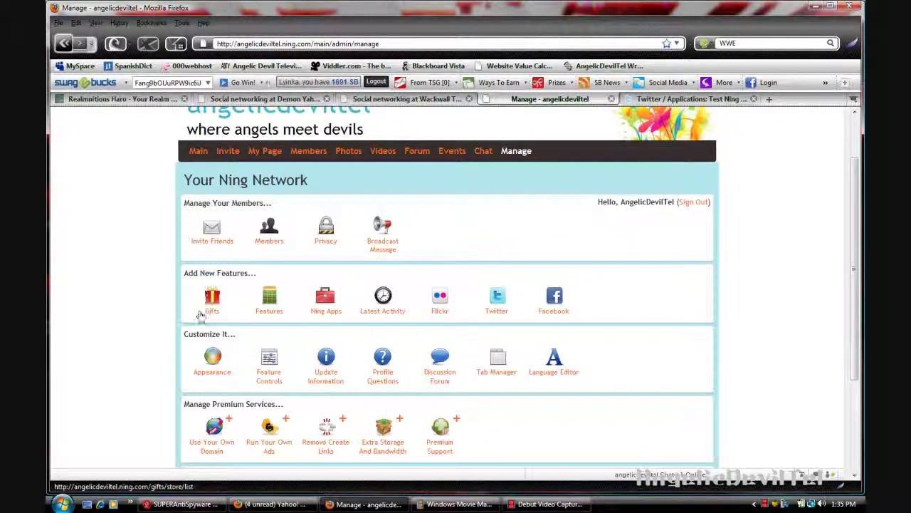
pyautogui.click(213, 357)
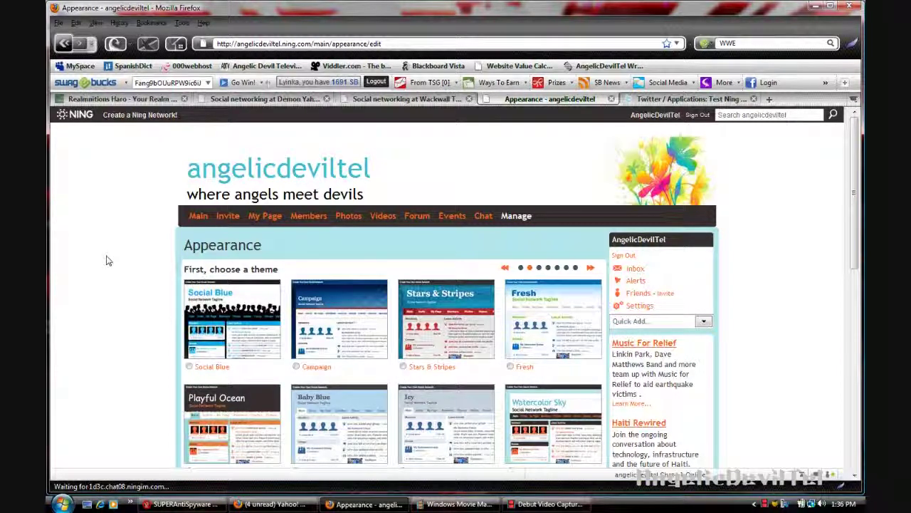
# Apply the Playful Ocean theme to the network and save the appearance
pyautogui.scroll(-2, 107, 260)
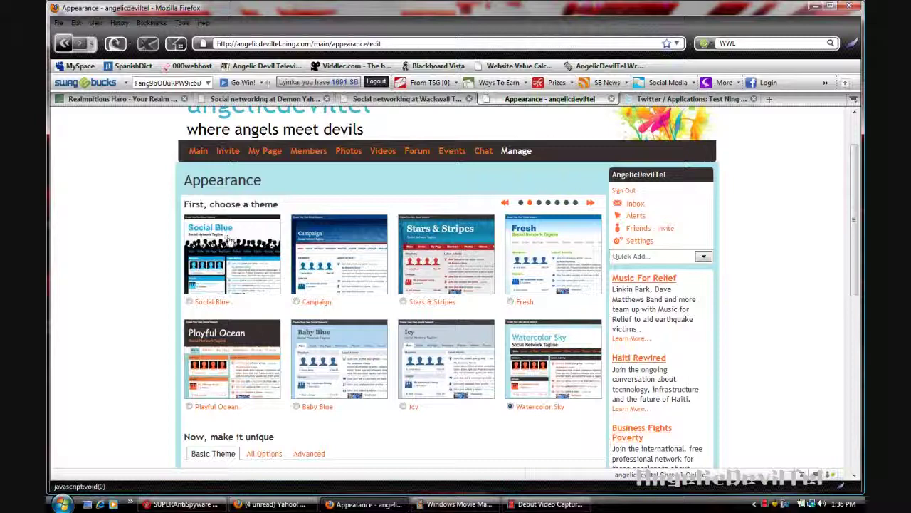
pyautogui.click(240, 346)
pyautogui.scroll(-10, 114, 254)
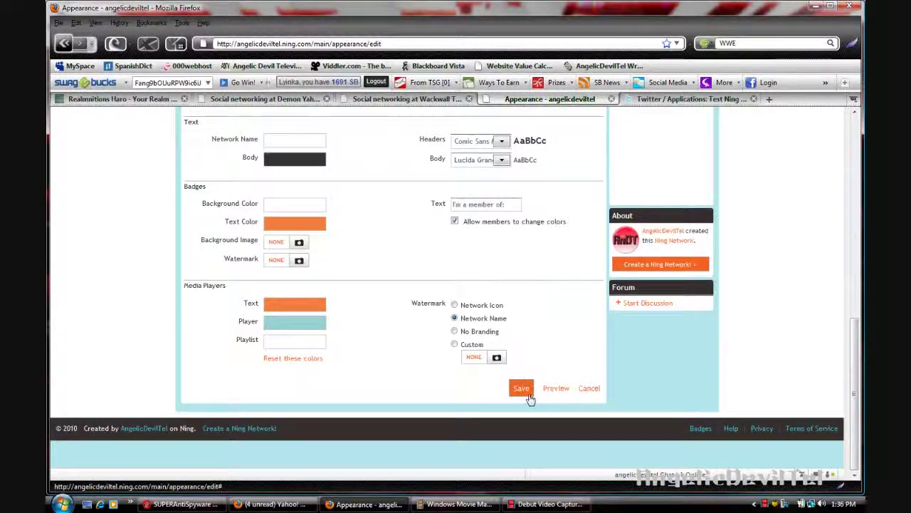
pyautogui.click(523, 390)
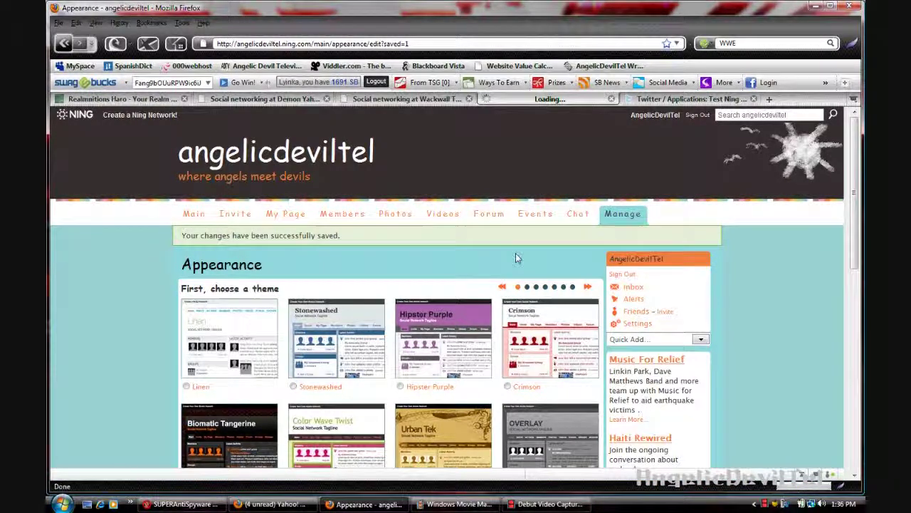
# Browse further theme pages, select the Lime theme for the network and save the appearance
pyautogui.click(587, 286)
pyautogui.scroll(-3, 591, 266)
pyautogui.scroll(-10, 591, 266)
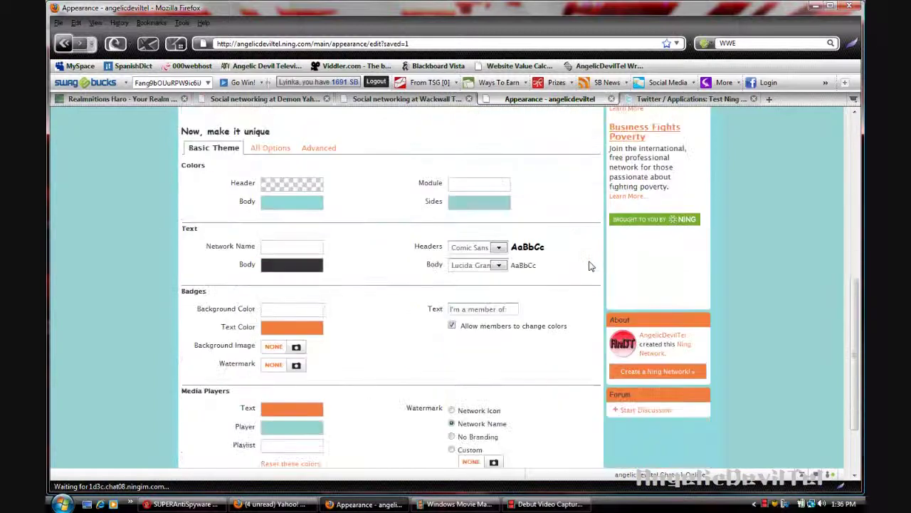
pyautogui.scroll(10, 590, 266)
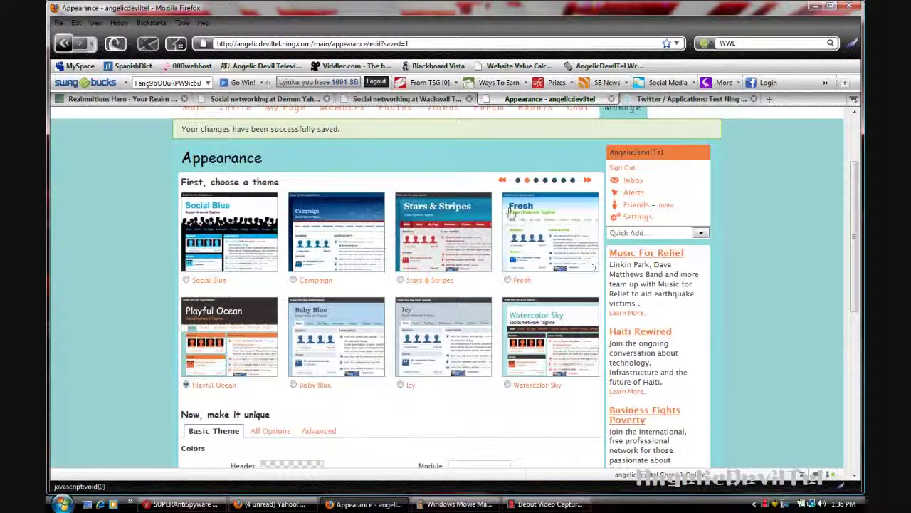
pyautogui.click(536, 181)
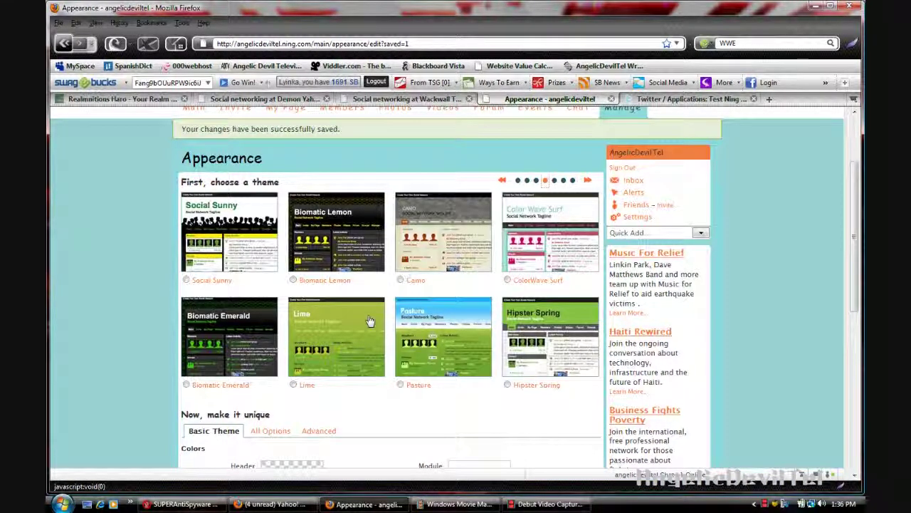
pyautogui.click(369, 321)
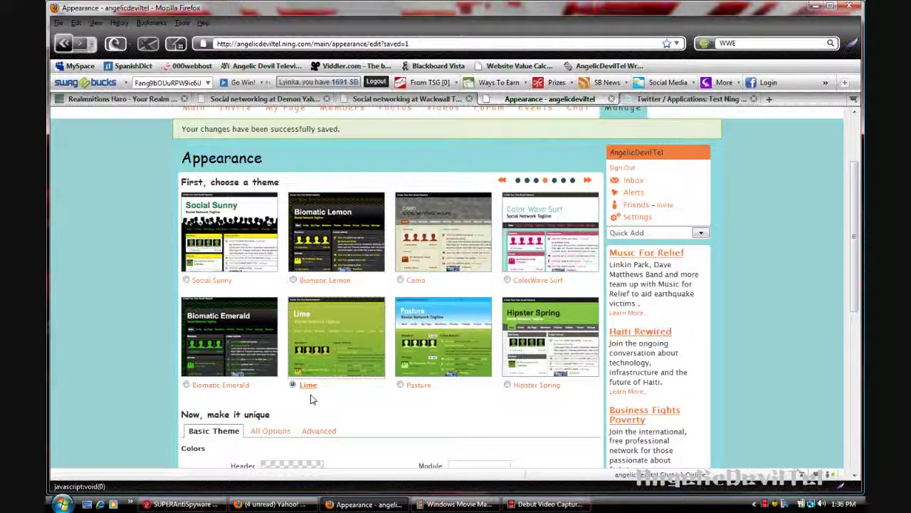
pyautogui.scroll(-10, 364, 423)
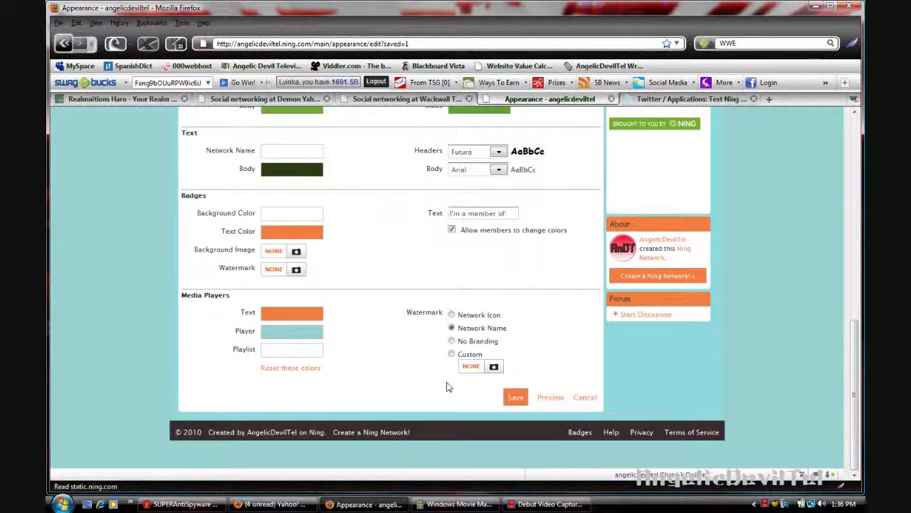
pyautogui.click(511, 399)
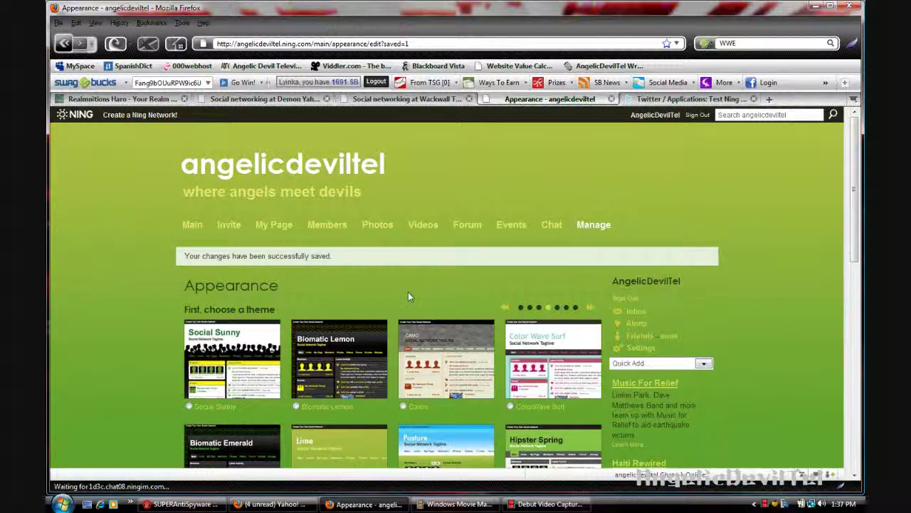
# Open the network's Main page and dismiss the Ning welcome box
pyautogui.click(193, 224)
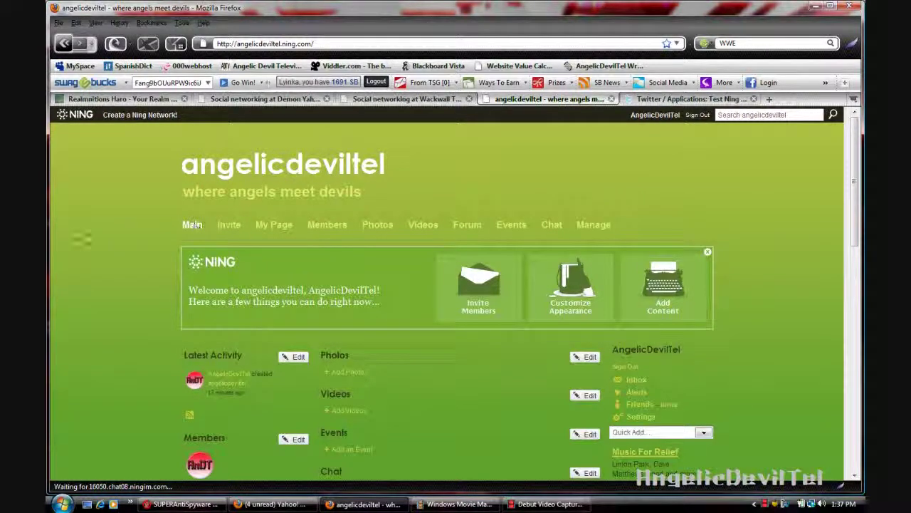
pyautogui.scroll(-5, 86, 239)
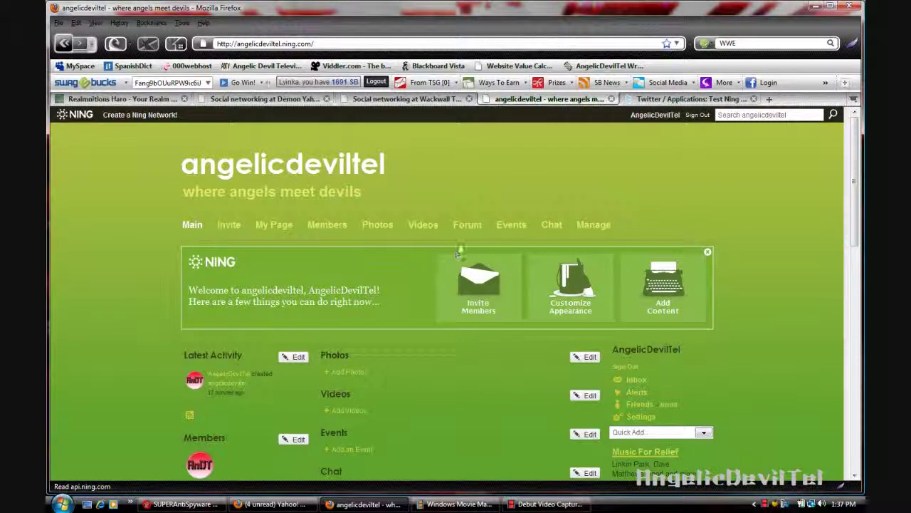
pyautogui.click(707, 253)
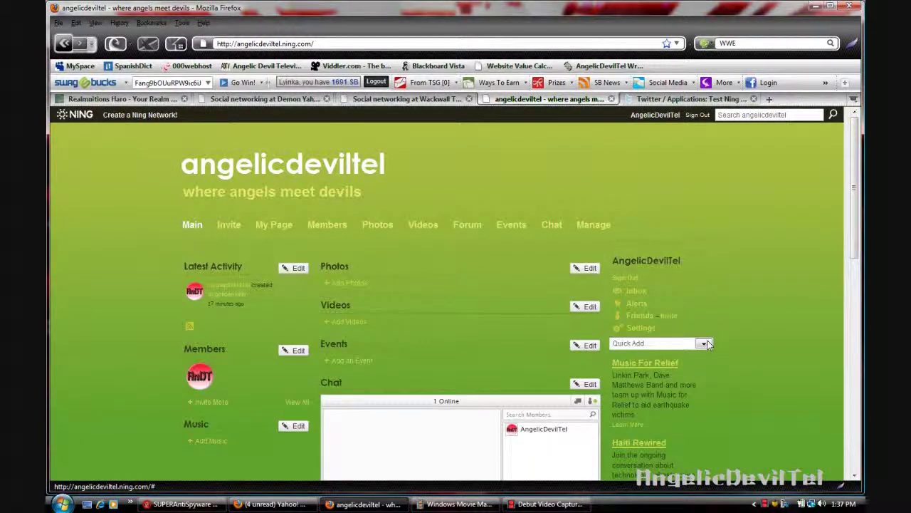
# Examine the Main page's layout from the activity and chat sections down to the forum and badge
pyautogui.scroll(-5, 729, 336)
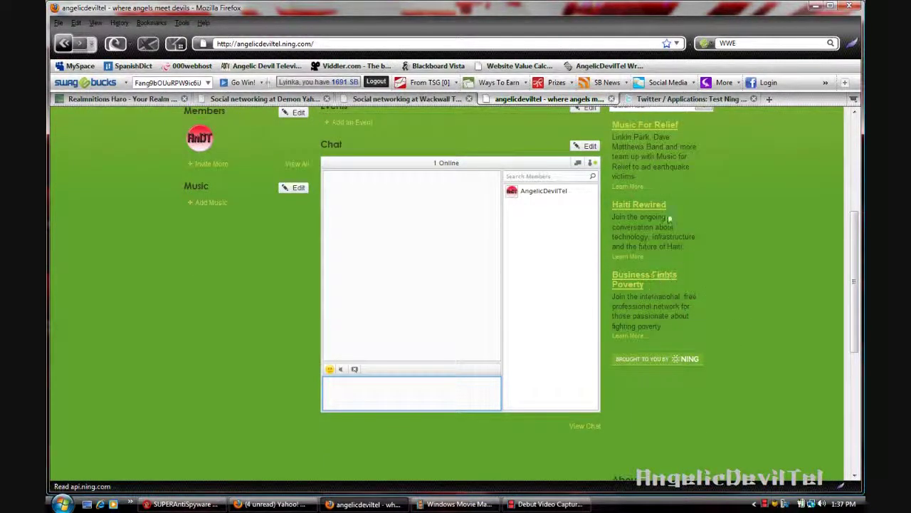
pyautogui.scroll(-2, 757, 335)
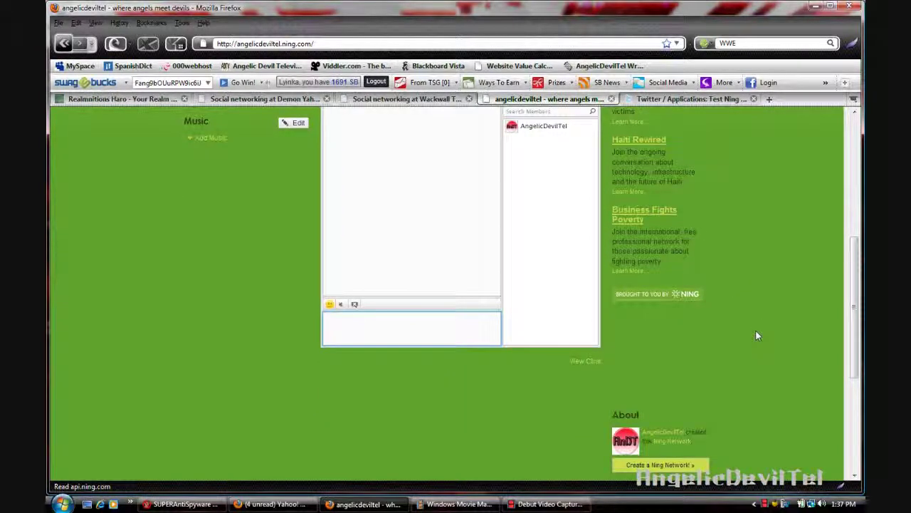
pyautogui.scroll(-5, 757, 335)
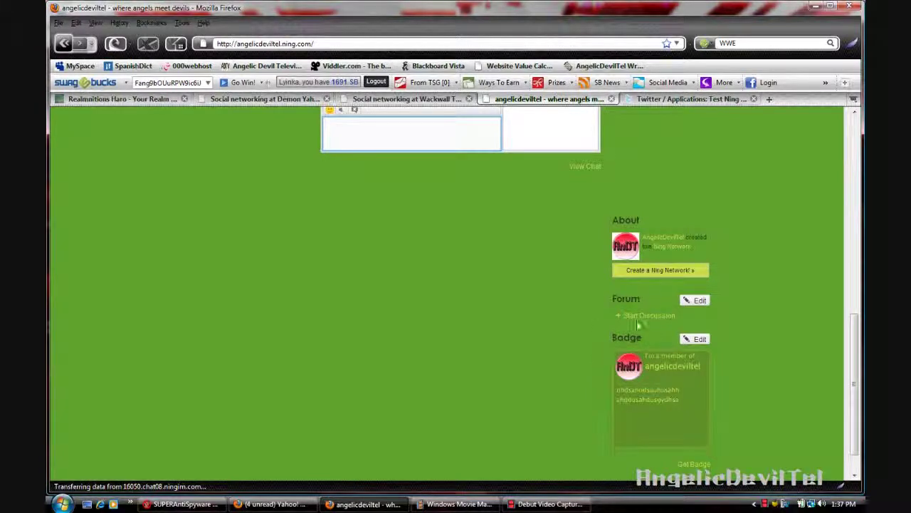
pyautogui.scroll(10, 492, 374)
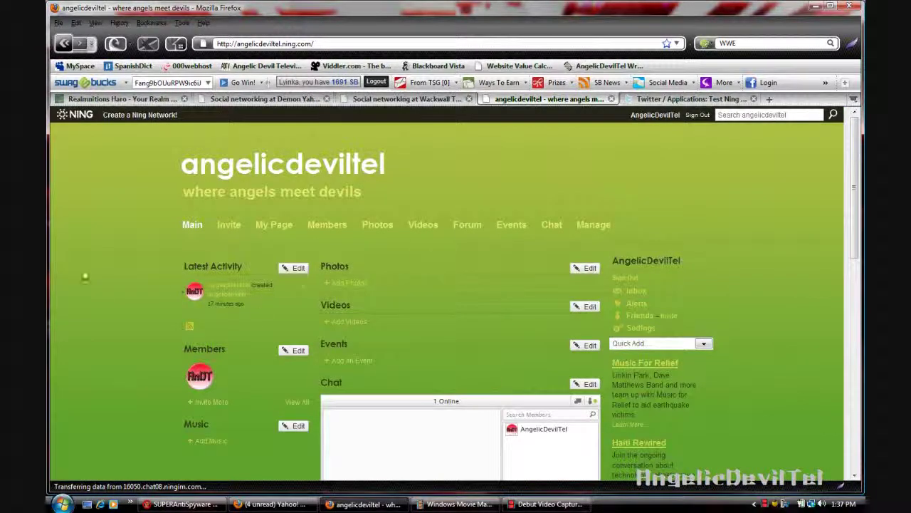
pyautogui.scroll(-5, 84, 274)
pyautogui.scroll(5, 84, 274)
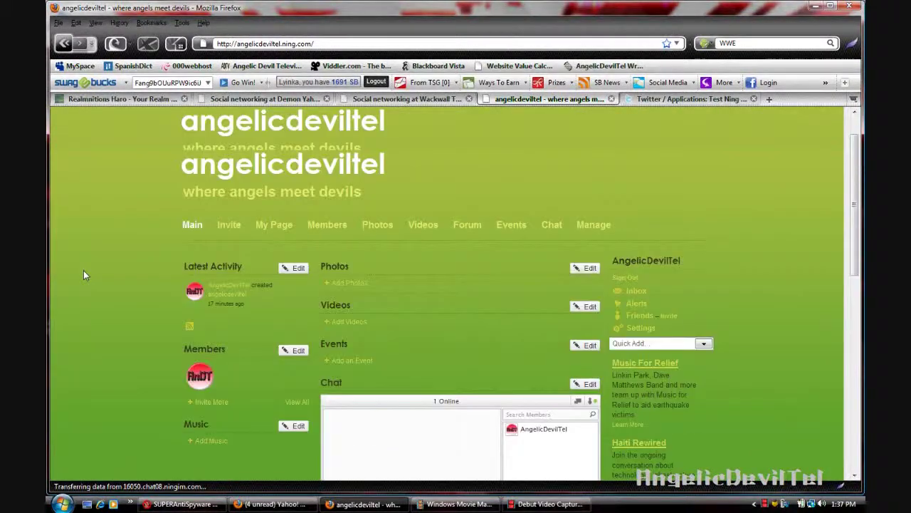
# Open the angelicdeviltel network's information settings from its management page and review the fields down to the icon and photo options
pyautogui.click(603, 226)
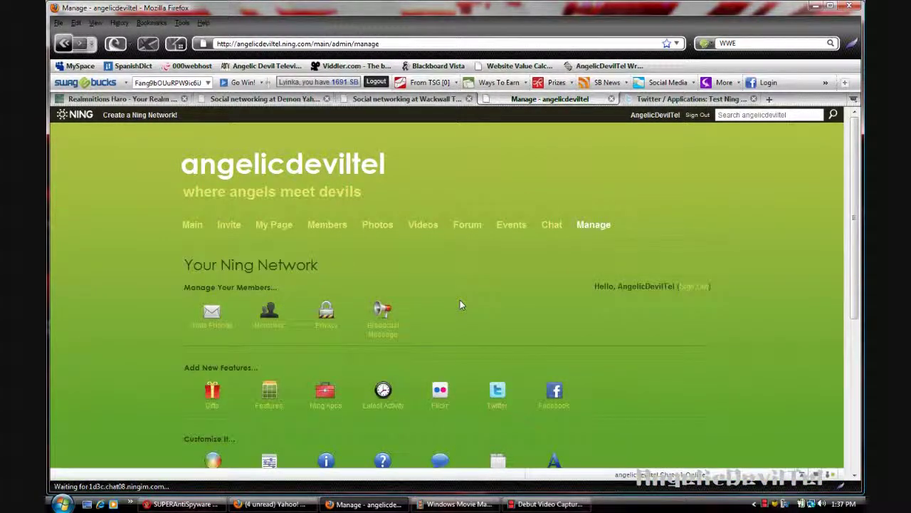
pyautogui.scroll(-3, 460, 304)
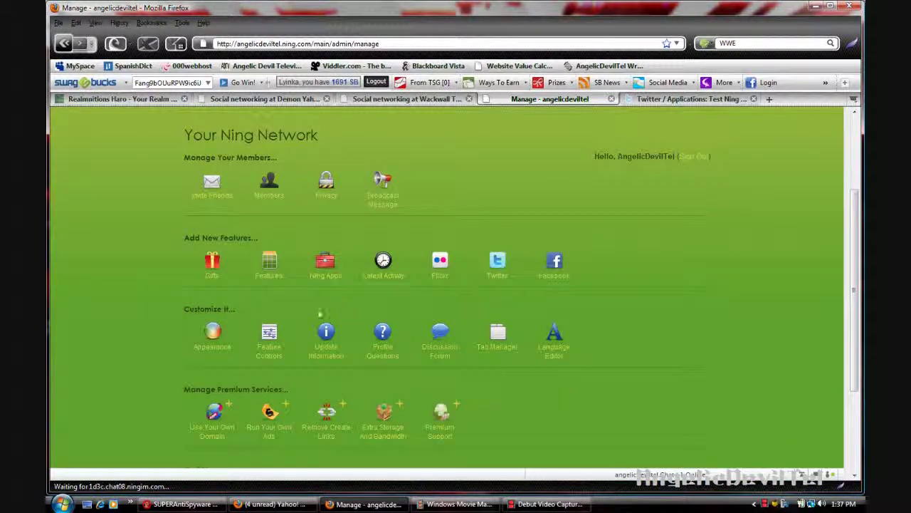
pyautogui.click(325, 333)
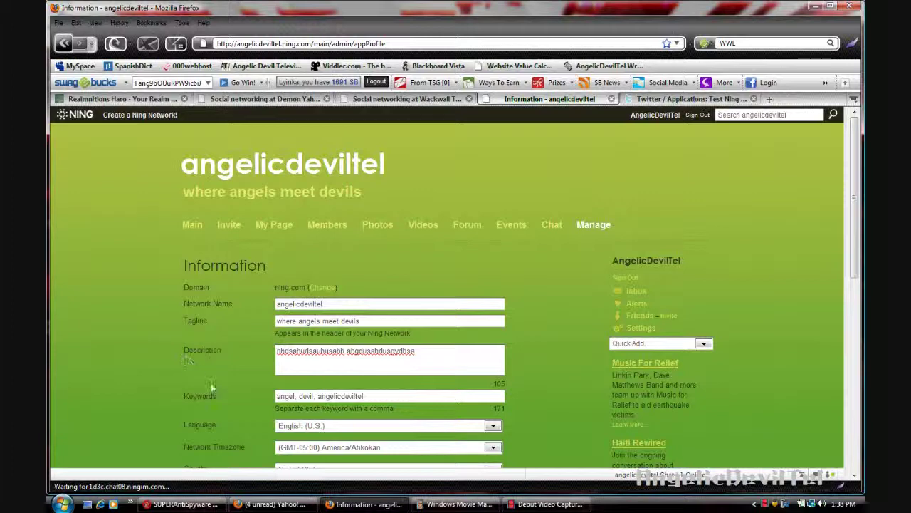
pyautogui.scroll(-3, 228, 385)
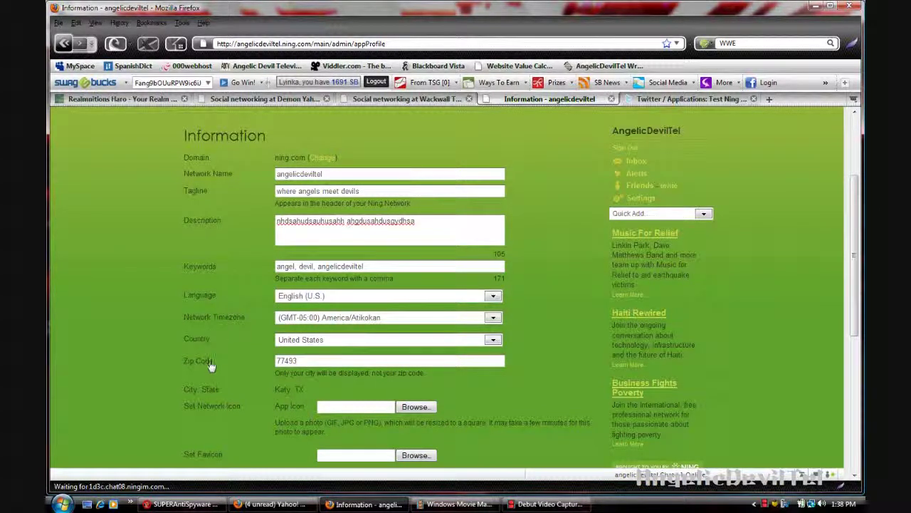
pyautogui.scroll(-6, 257, 339)
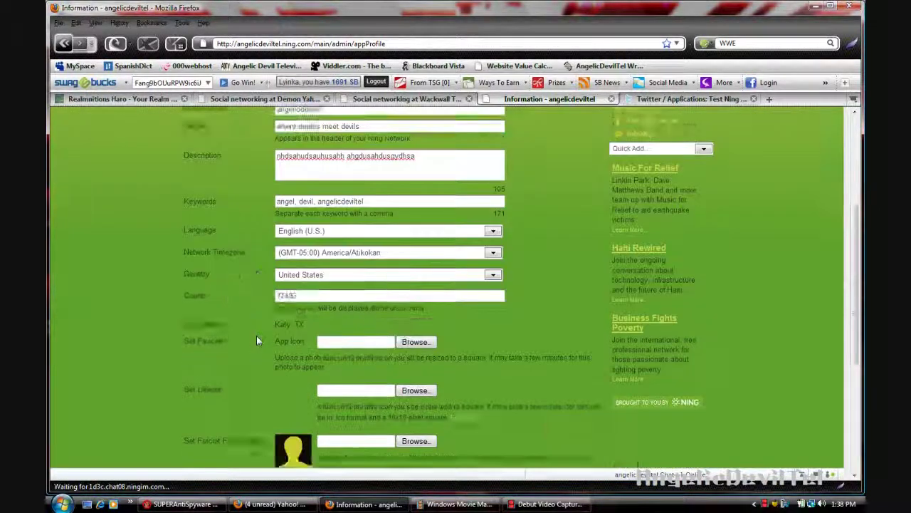
pyautogui.scroll(5, 257, 340)
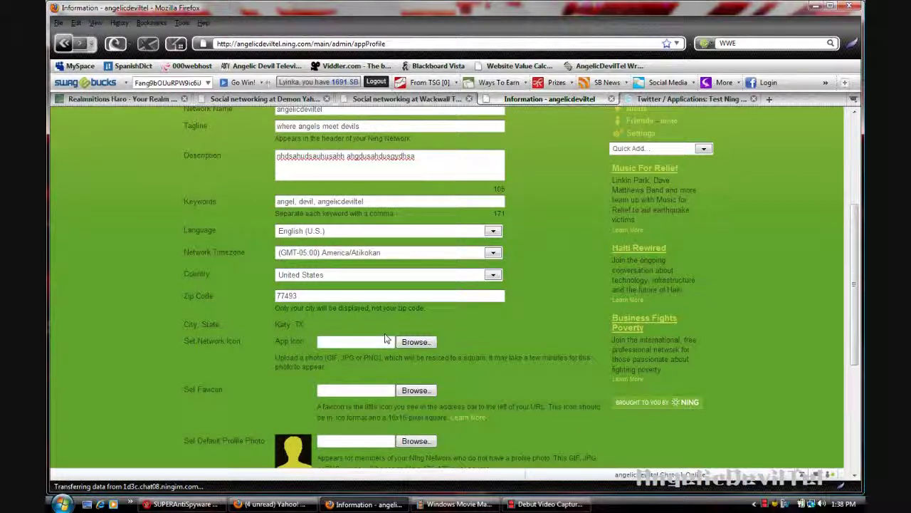
# Choose the "green forest" image from the Pictures folder as the network icon
pyautogui.click(413, 342)
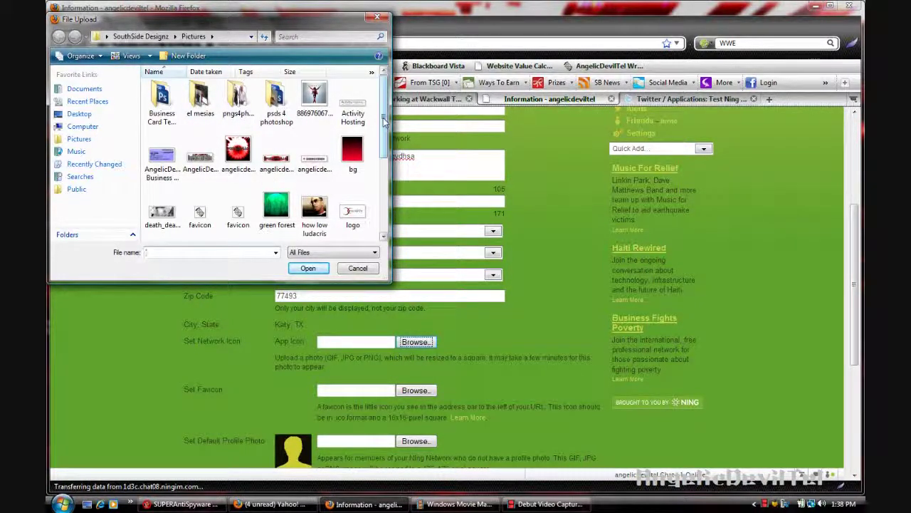
pyautogui.moveTo(383, 121); pyautogui.dragTo(384, 163)
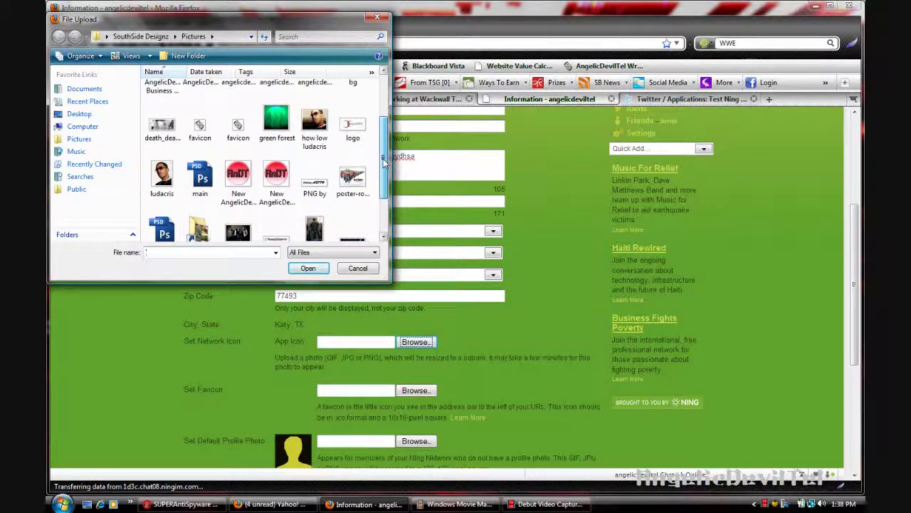
pyautogui.doubleClick(277, 119)
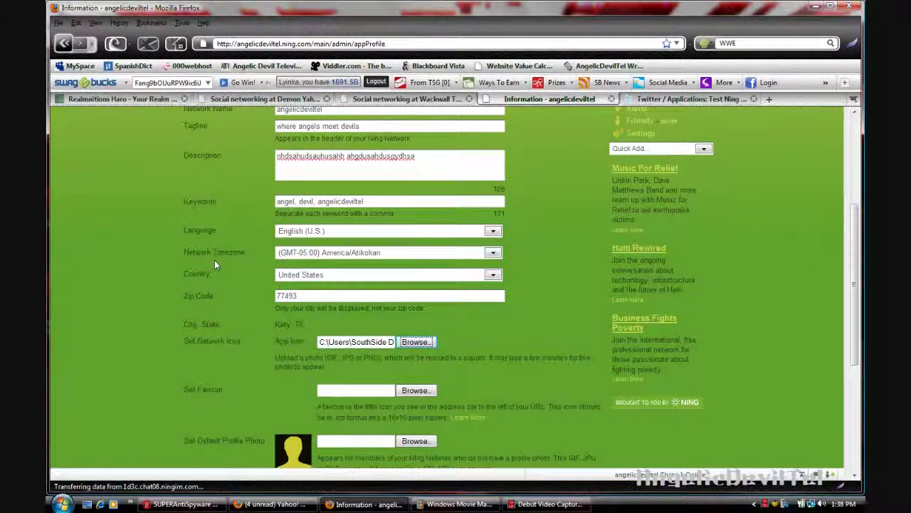
# Set the network's favicon to the 16 x 16 "favicon" icon file from the Pictures folder
pyautogui.scroll(-3, 214, 260)
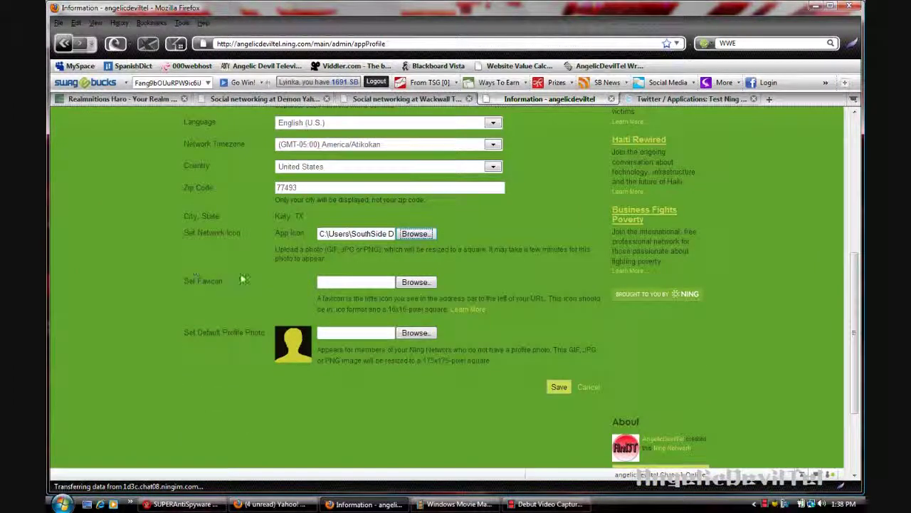
pyautogui.click(417, 283)
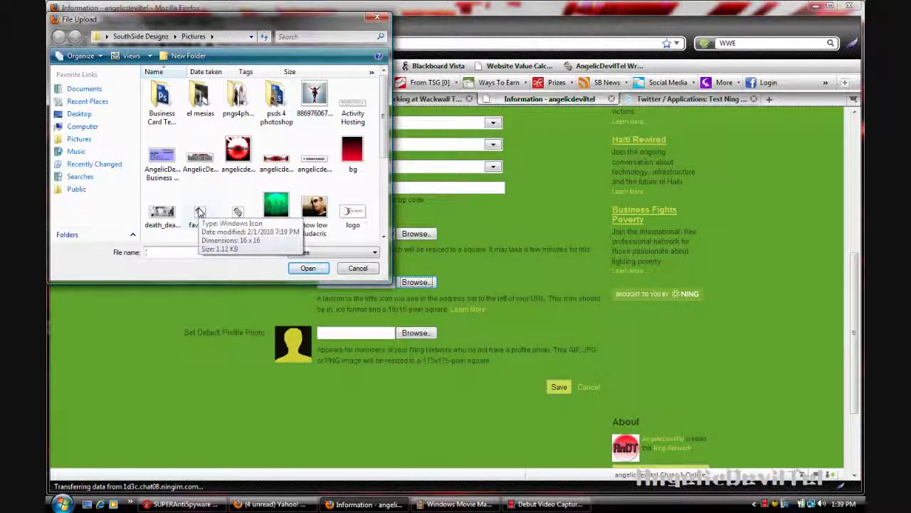
pyautogui.doubleClick(200, 212)
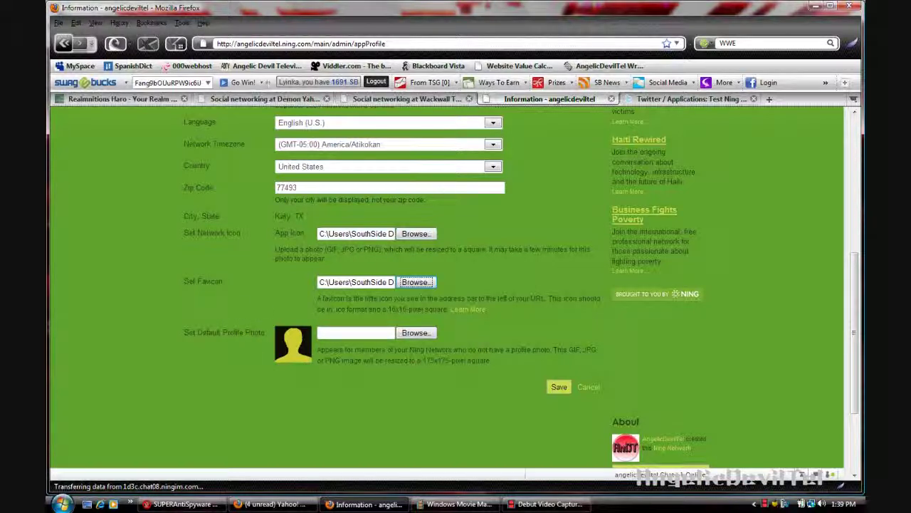
# Choose the "green forest" image as the default profile photo and save the network information
pyautogui.click(416, 333)
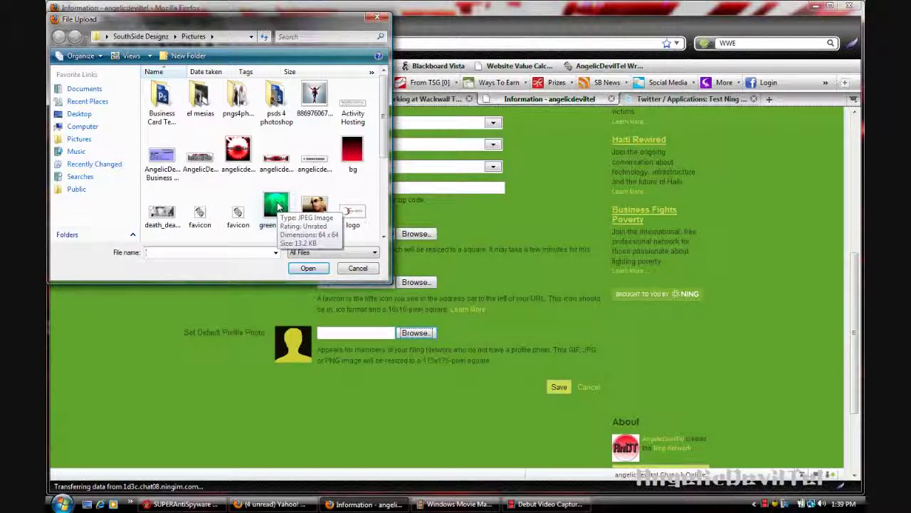
pyautogui.doubleClick(277, 204)
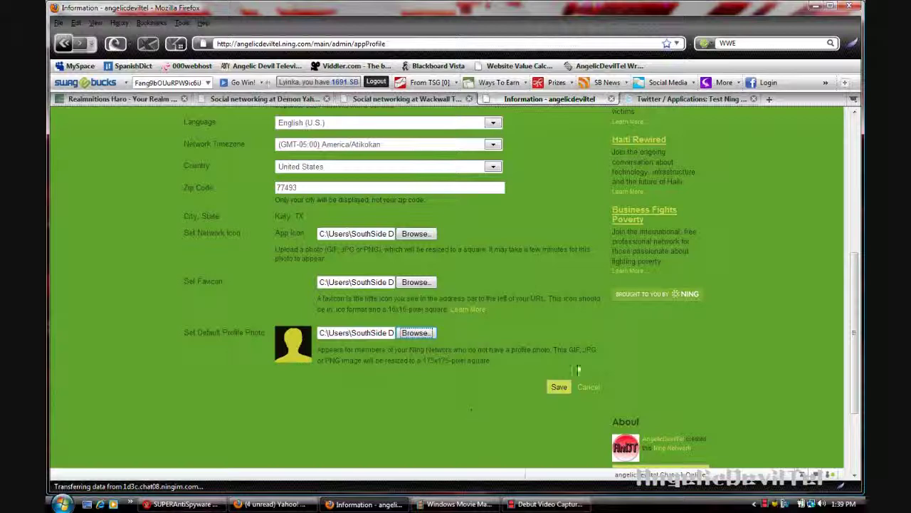
pyautogui.click(560, 387)
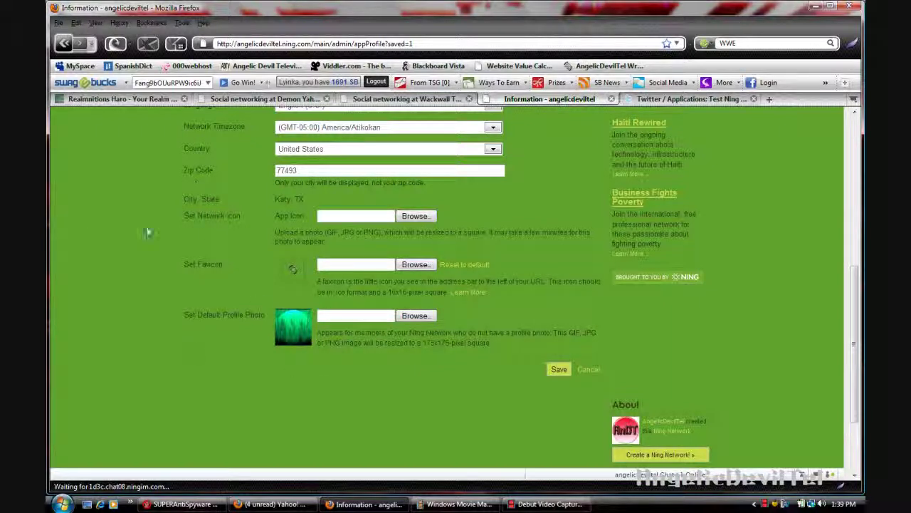
# Open the Realmnitions Haro network's information settings and examine its network icon, favicon and default profile photo
pyautogui.click(141, 101)
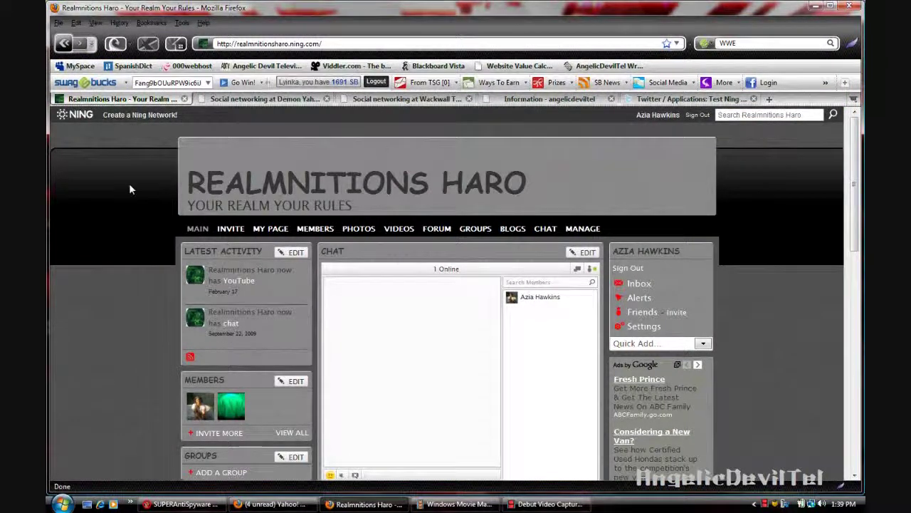
pyautogui.click(580, 232)
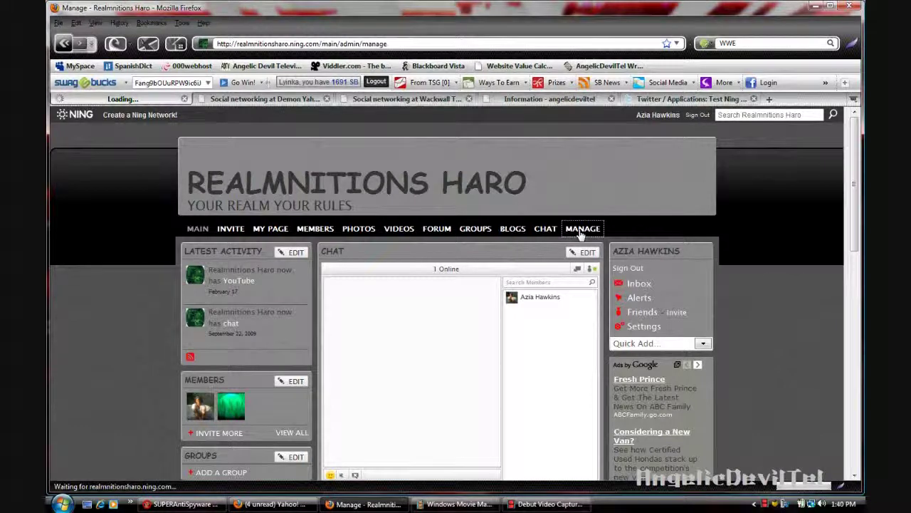
pyautogui.scroll(-4, 439, 289)
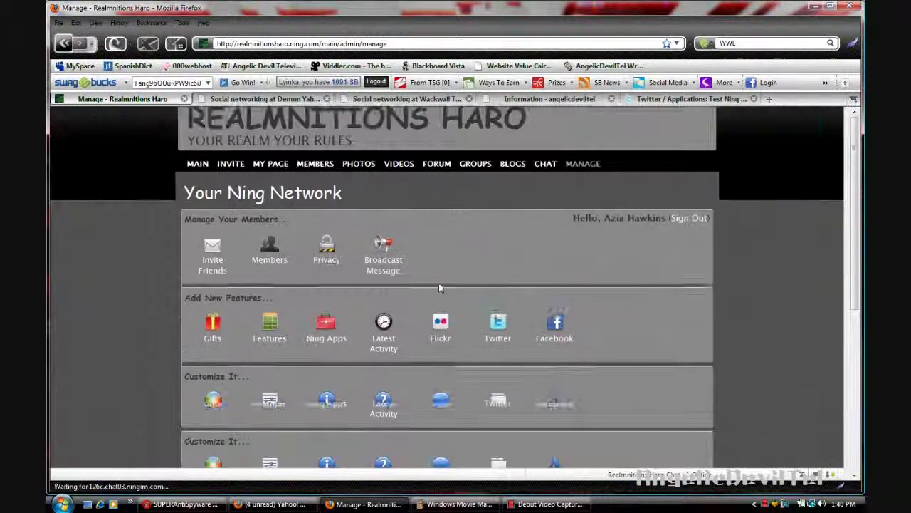
pyautogui.click(325, 346)
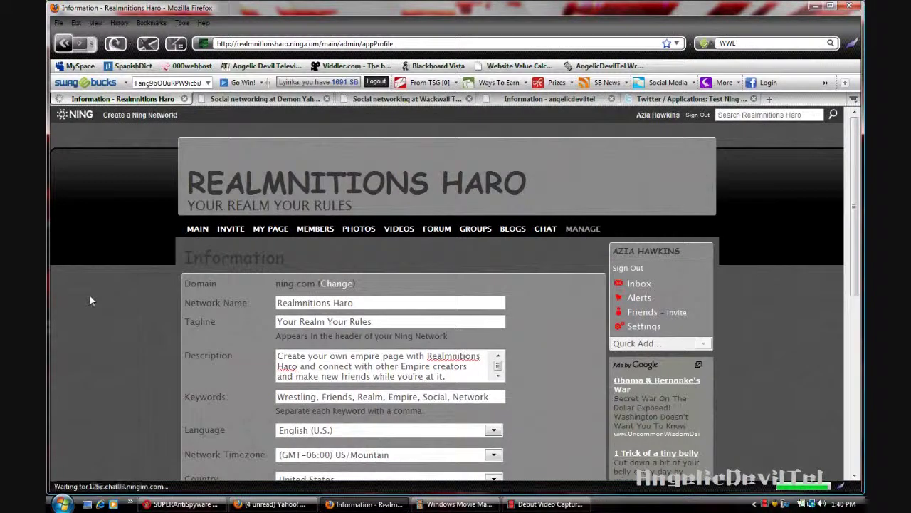
pyautogui.scroll(-7, 91, 300)
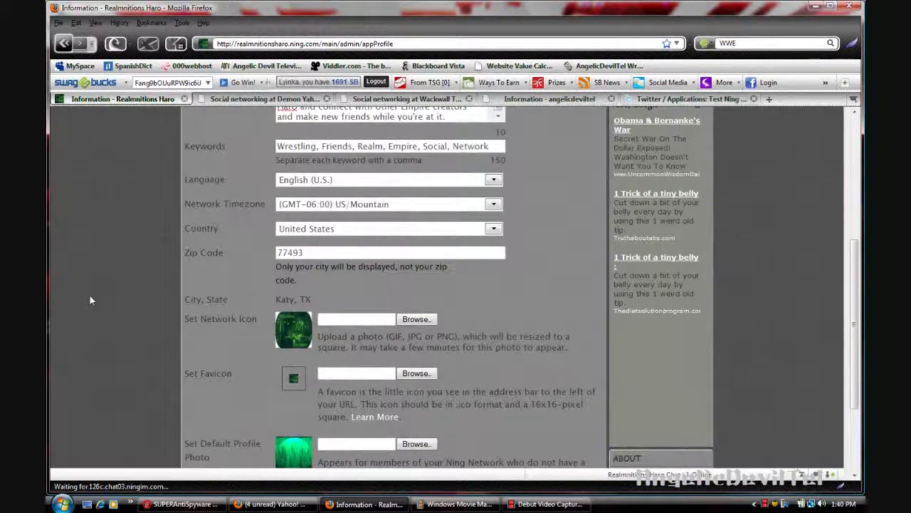
pyautogui.scroll(-2, 90, 299)
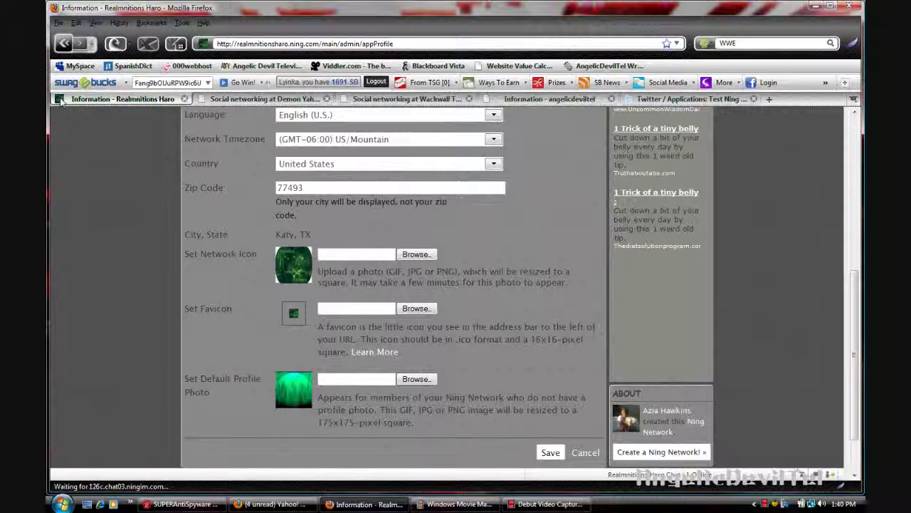
pyautogui.moveTo(60, 102)
pyautogui.mouseDown()
pyautogui.moveTo(76, 135)
pyautogui.moveTo(54, 109)
pyautogui.mouseUp()
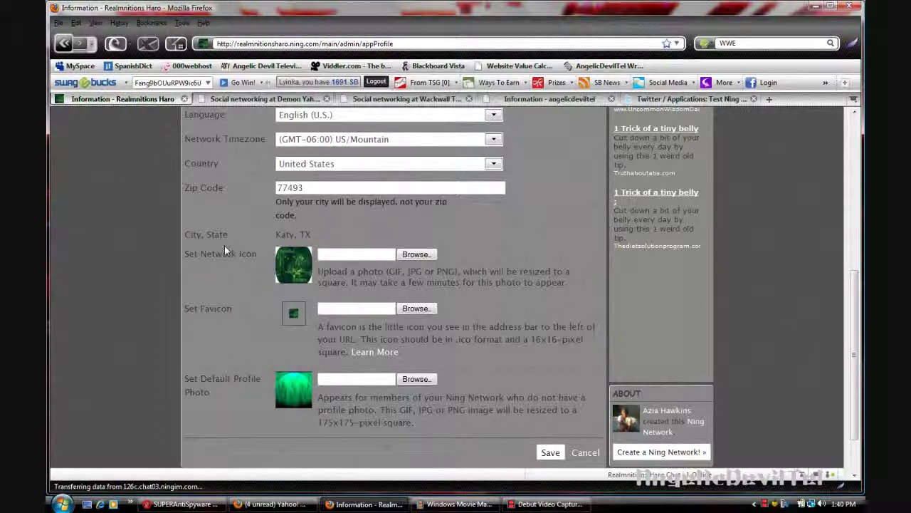
pyautogui.scroll(5, 224, 249)
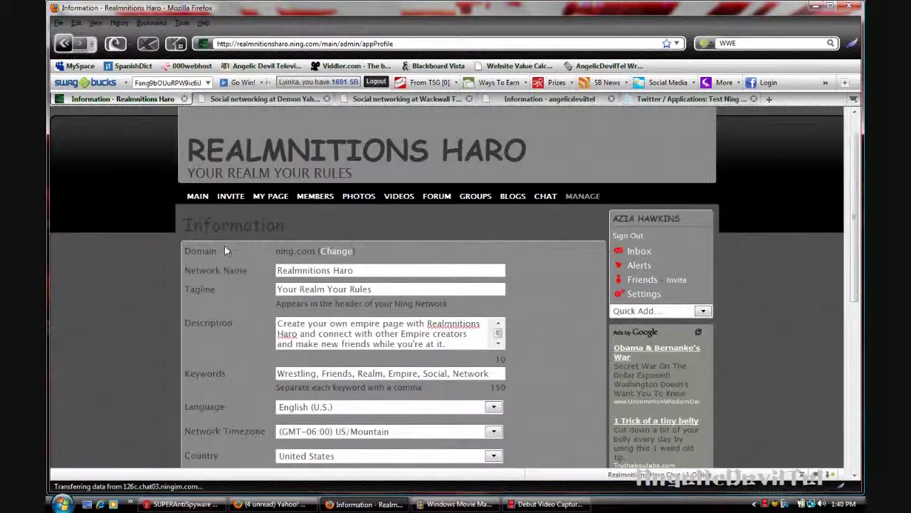
pyautogui.moveTo(399, 198)
# Return to the angelicdeviltel network's information settings and go through its management page to the Main page
pyautogui.click(650, 100)
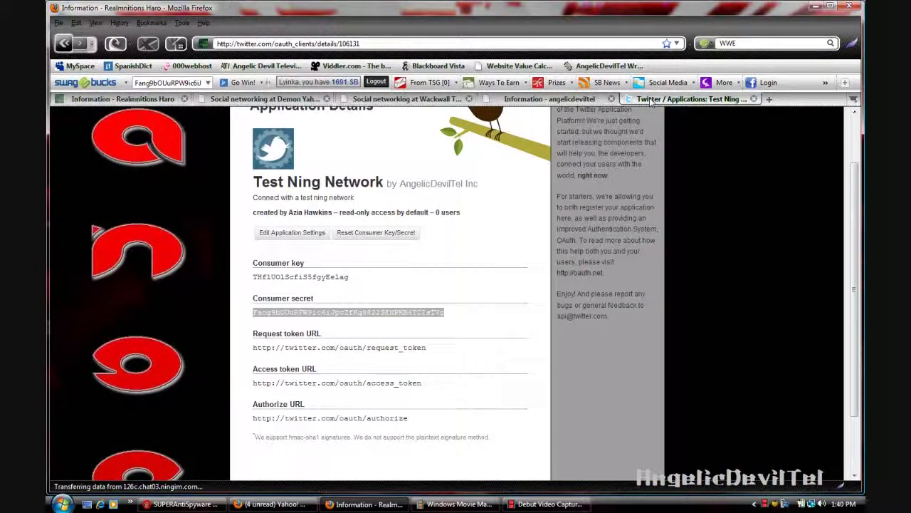
pyautogui.click(547, 98)
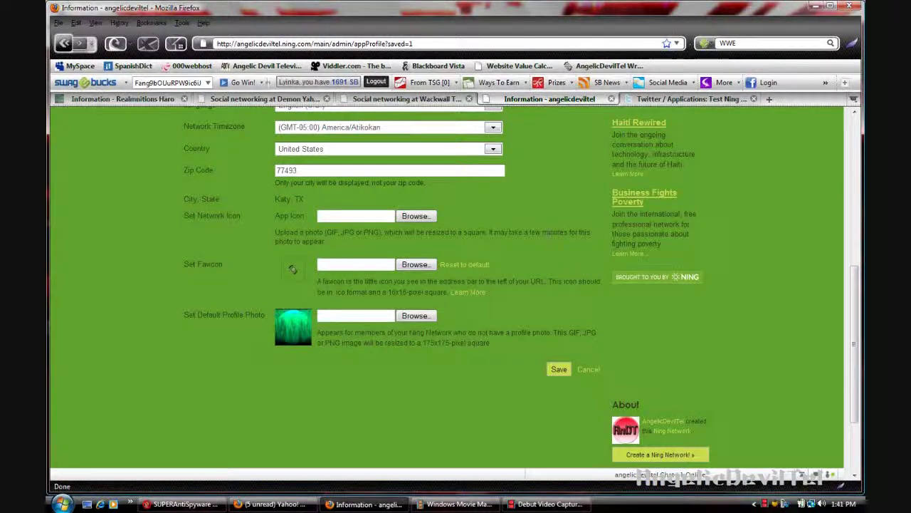
pyautogui.scroll(10, 548, 235)
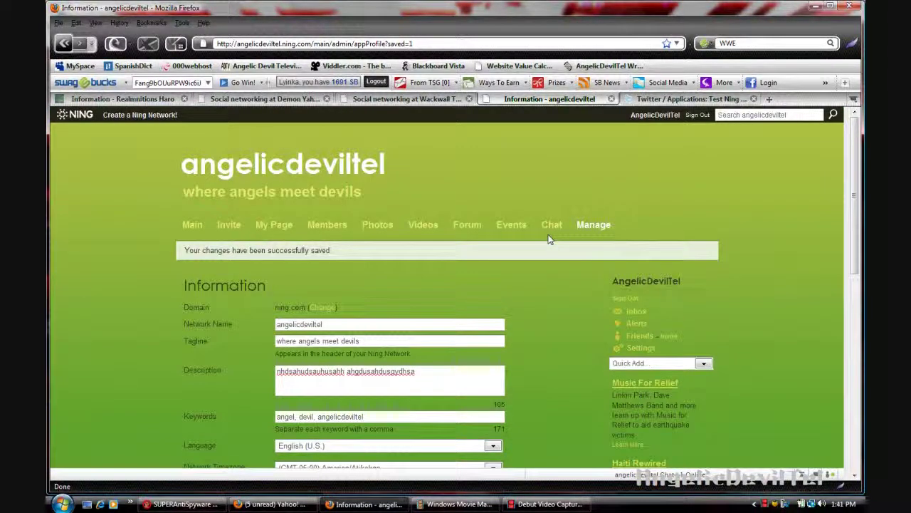
pyautogui.click(596, 225)
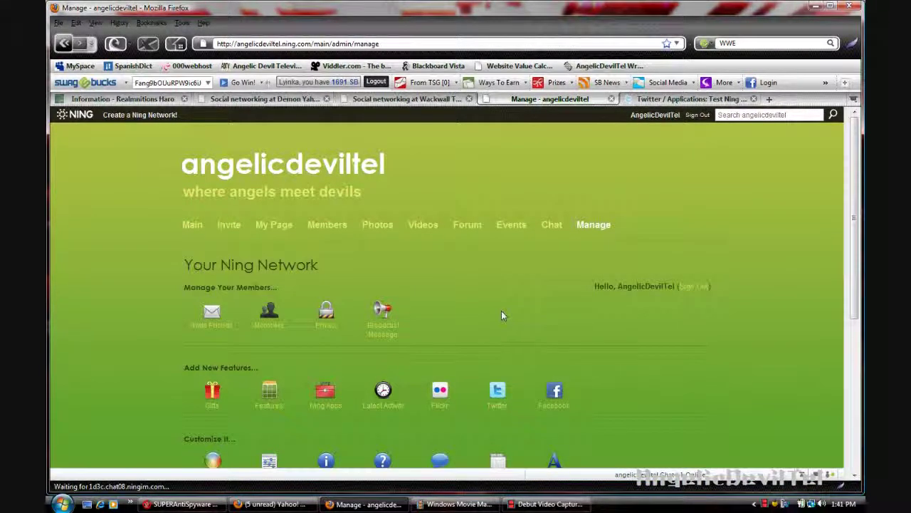
pyautogui.click(192, 225)
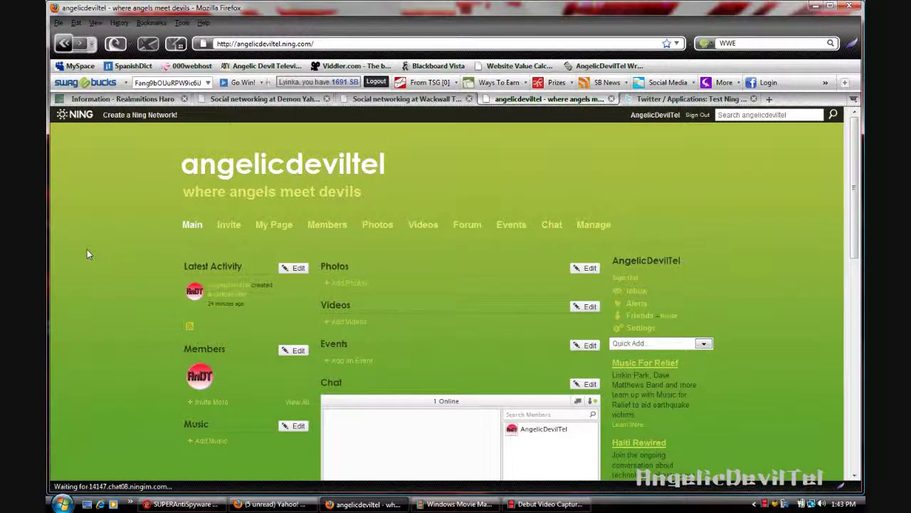
# Look over the Main page from Latest Activity and Chat down to the Forum and Badge sections, returning to the header
pyautogui.scroll(-2, 88, 254)
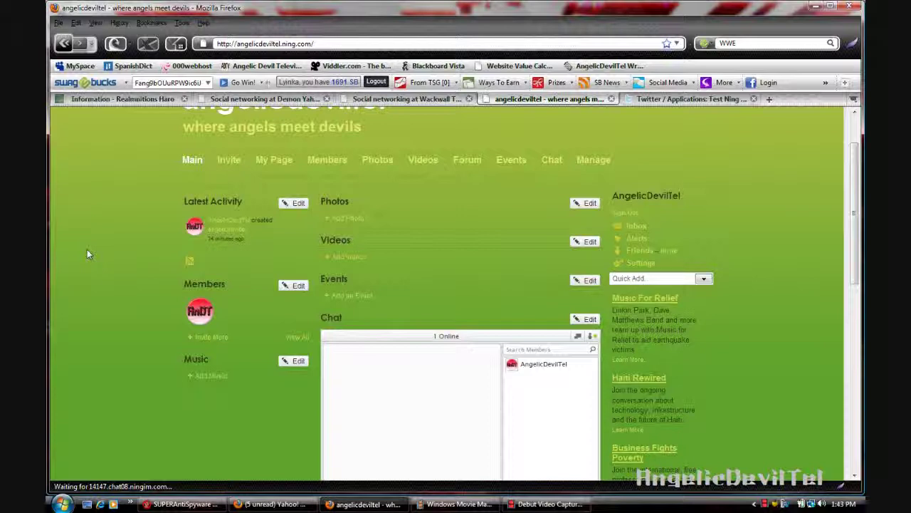
pyautogui.scroll(-8, 88, 255)
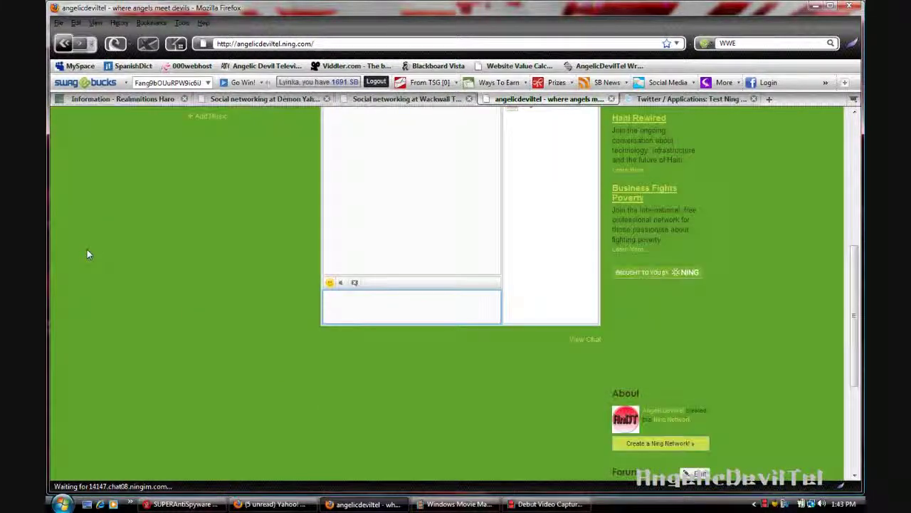
pyautogui.scroll(-6, 88, 254)
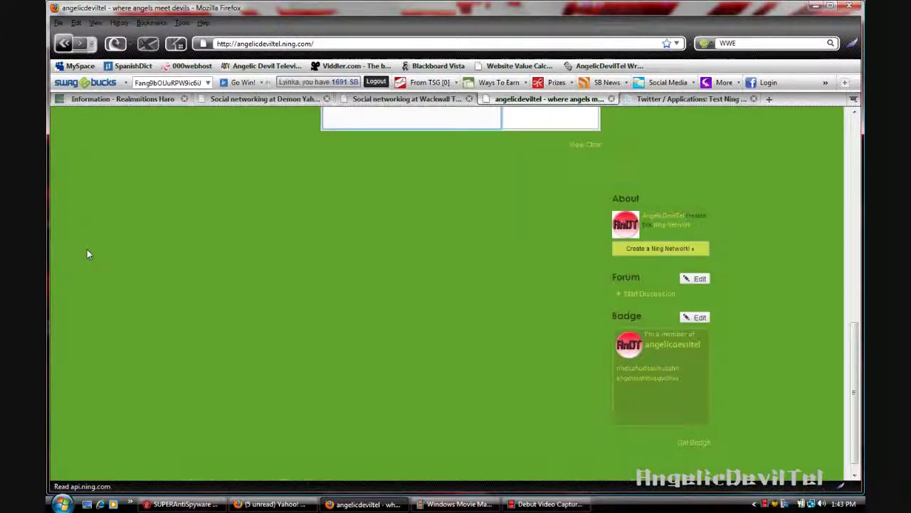
pyautogui.scroll(11, 88, 254)
pyautogui.scroll(3, 89, 254)
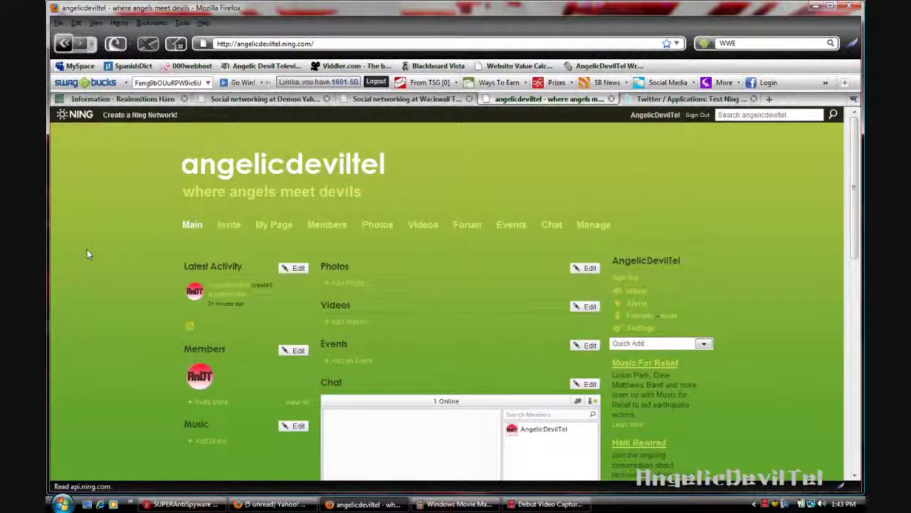